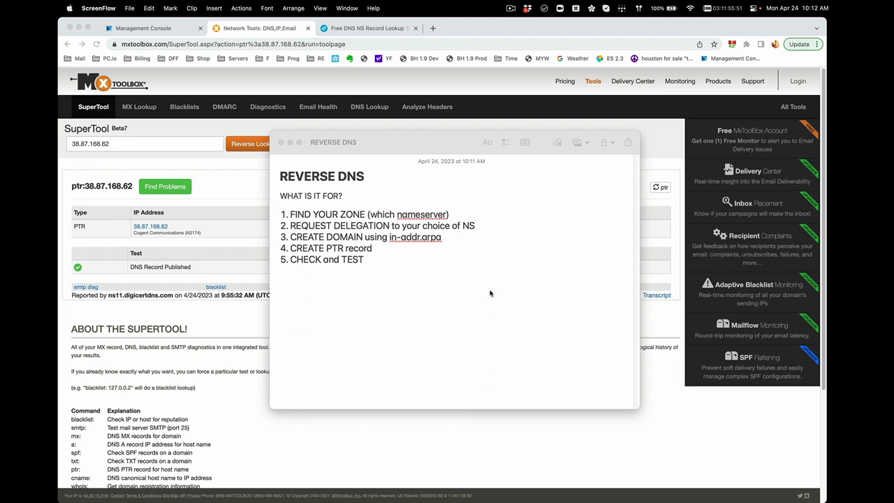
# - Insert a blank line under 'WHAT IS IT FOR?' in the REVERSE DNS note
pyautogui.click(394, 196)
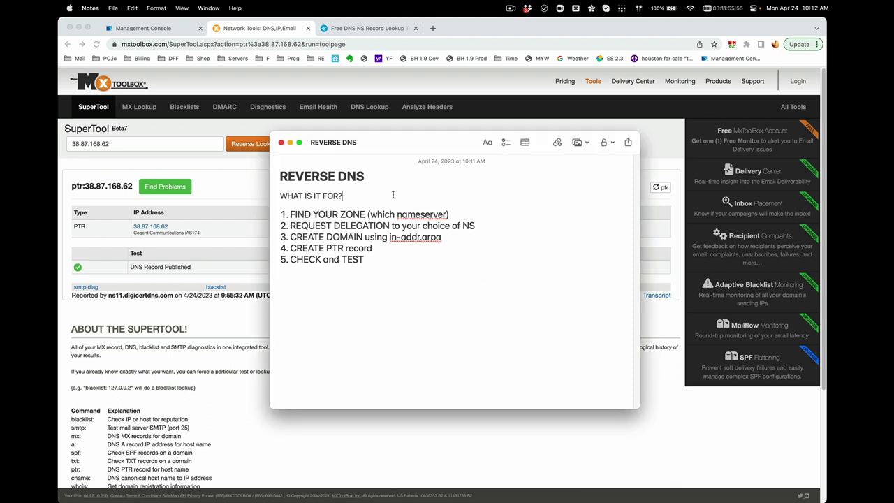
pyautogui.click(411, 175)
pyautogui.press('Down')
pyautogui.press('Return')
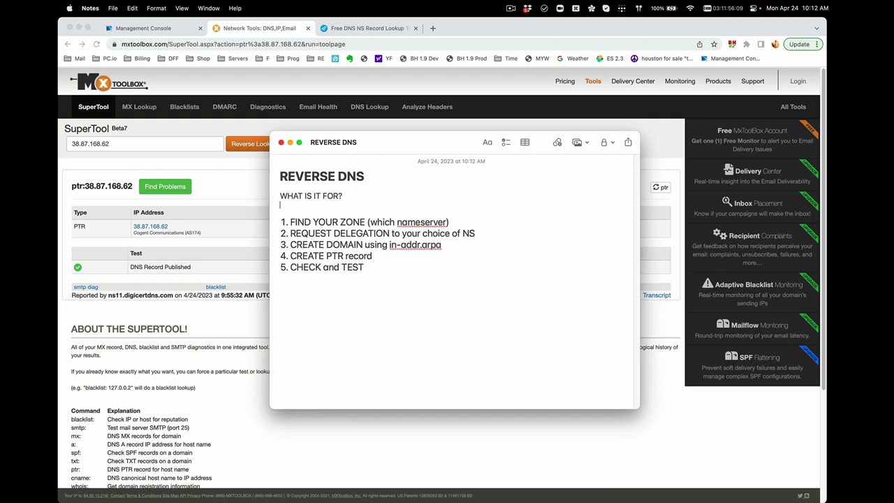
# - Write 'google.com > 1.2.3.4' and '1.2.3.4 > google.com' on separate lines, followed by a blank line
pyautogui.write('google.co')
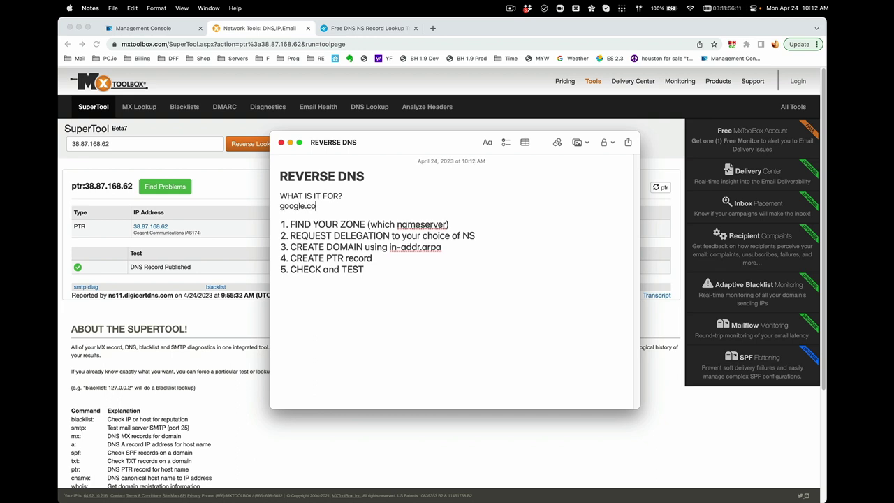
pyautogui.write('m > 1.2.3.4')
pyautogui.click(331, 205)
pyautogui.click(355, 206)
pyautogui.press('Return')
pyautogui.write('1.2.3.4 ')
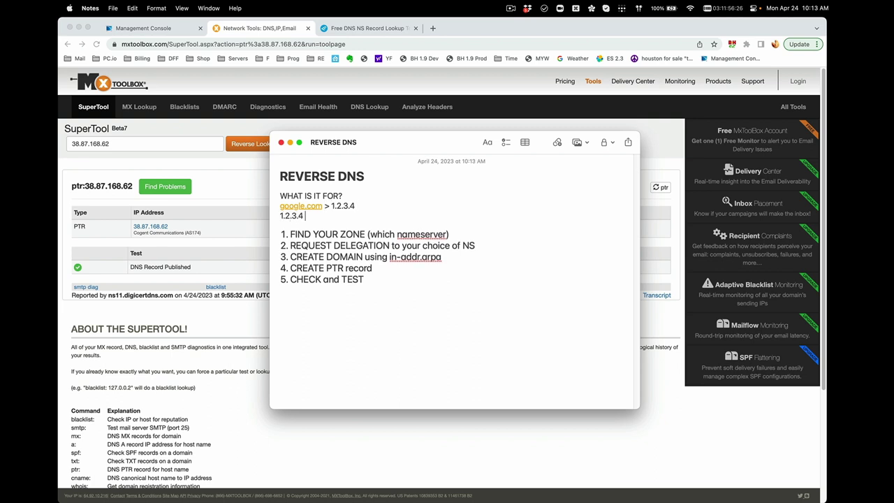
pyautogui.write('> google.com')
pyautogui.press('Left')
pyautogui.press('Left')
pyautogui.press('Left')
pyautogui.press('Left')
pyautogui.press('Left')
pyautogui.press('Left')
pyautogui.press('Left')
pyautogui.press('Left')
pyautogui.press('Left')
pyautogui.press('Left')
pyautogui.press('Left')
pyautogui.press('Left')
pyautogui.press('Left')
pyautogui.press('Left')
pyautogui.press('Left')
pyautogui.press('Left')
pyautogui.press('Left')
pyautogui.press('Left')
pyautogui.press('Left')
pyautogui.press('Down')
pyautogui.press('Return')
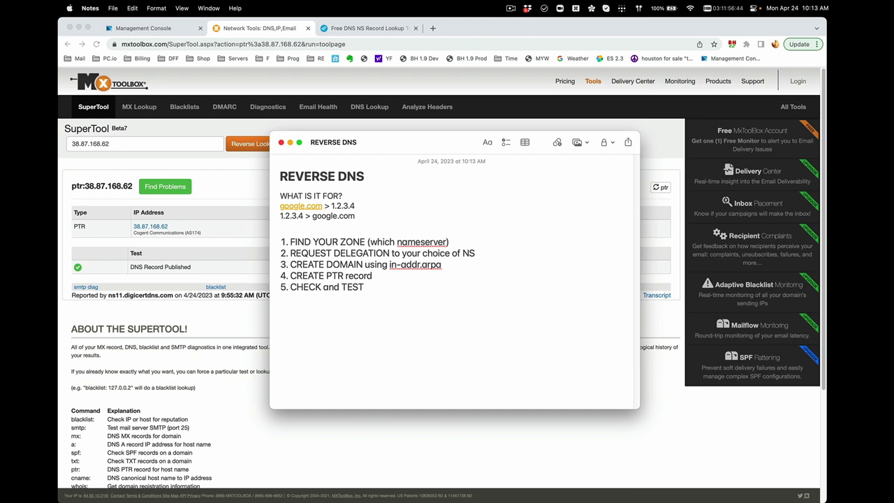
# - Add a blank line after each of the five numbered steps in the note
pyautogui.press('super+Right')
pyautogui.press('Return')
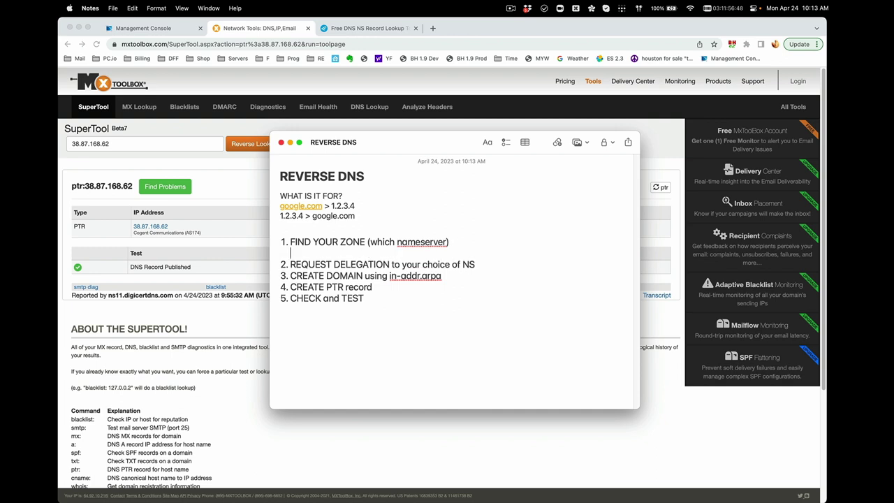
pyautogui.press('Down')
pyautogui.press('super+Right')
pyautogui.press('Return')
pyautogui.press('Down')
pyautogui.press('super+Right')
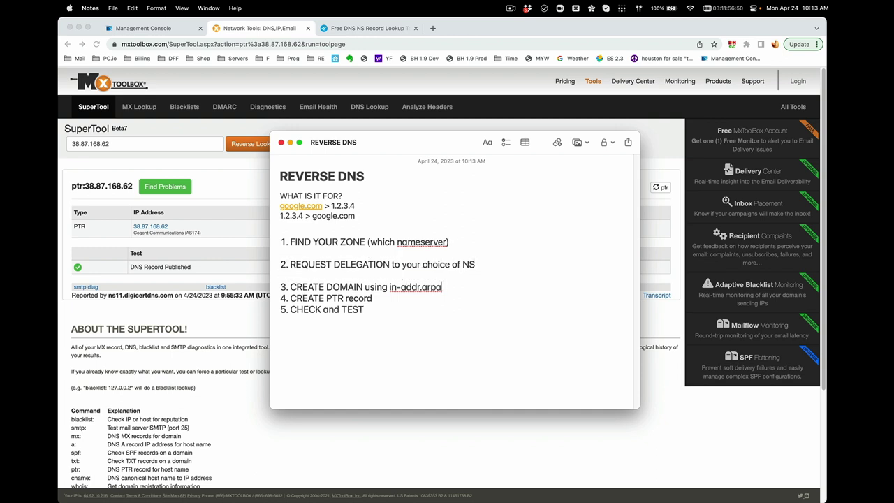
pyautogui.press('Return')
pyautogui.press('Down')
pyautogui.press('super+Right')
pyautogui.press('Return')
# - Add an unnumbered line '38.87.168.x / 24' beneath the first step
pyautogui.press('Up')
pyautogui.press('Up')
pyautogui.press('Up')
pyautogui.press('Up')
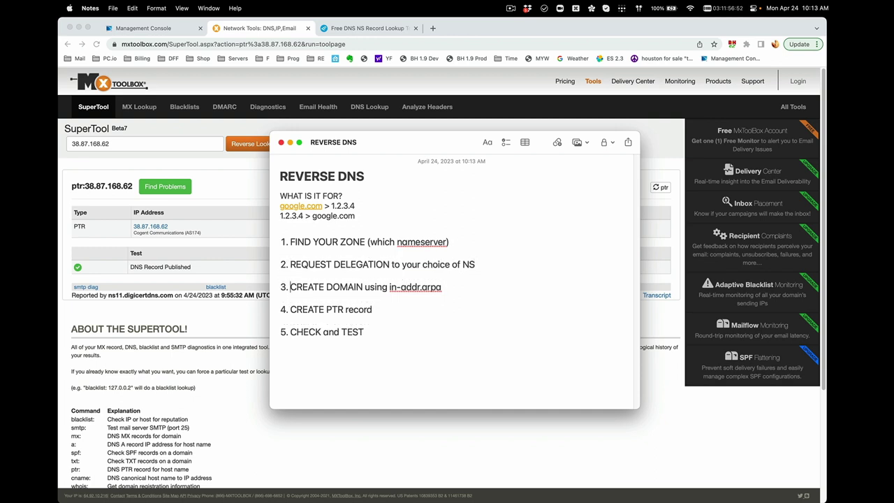
pyautogui.press('super+Right')
pyautogui.press('Return')
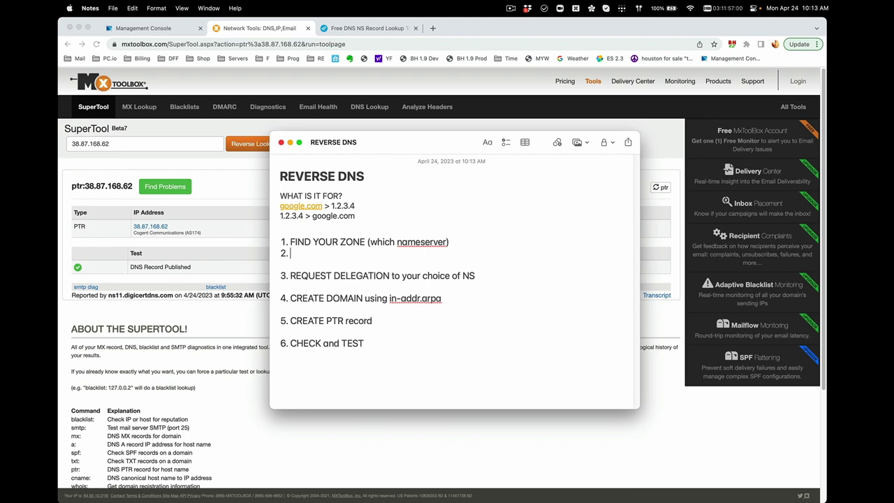
pyautogui.press('BackSpace')
pyautogui.write('38.87.168.x /')
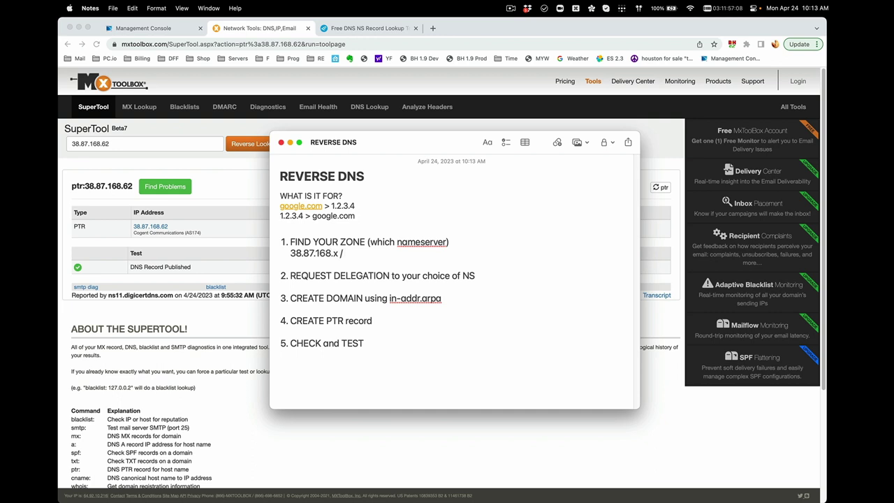
pyautogui.press('BackSpace')
pyautogui.write('/ 24')
# - Highlight the 38.87.168.x / 24 block and the word DELEGATION in the note
pyautogui.moveTo(331, 252); pyautogui.dragTo(360, 258)
pyautogui.click(358, 256)
pyautogui.moveTo(291, 252); pyautogui.dragTo(360, 252)
pyautogui.click(363, 277)
pyautogui.doubleClick(361, 276)
pyautogui.click(455, 282)
pyautogui.click(483, 280)
# - In the Management Console, open Advanced > Vanity Nameservers and highlight the ns10-ns15.digicertdns group
pyautogui.click(137, 29)
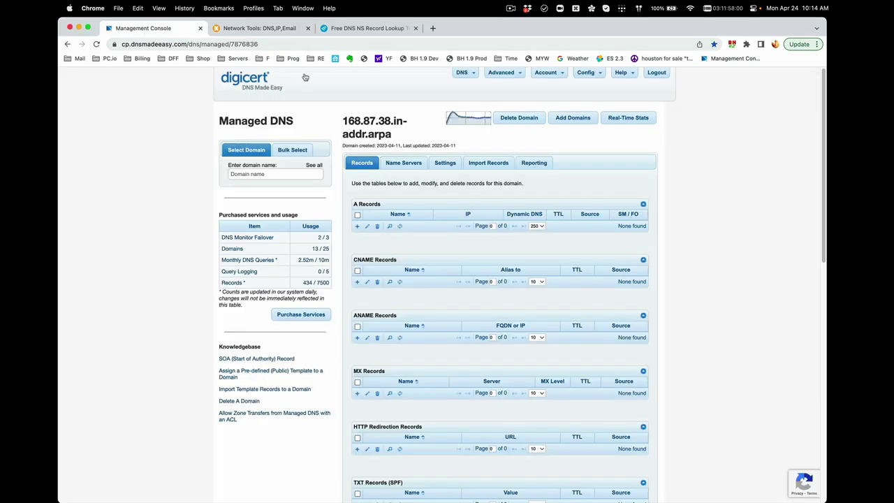
pyautogui.click(503, 72)
pyautogui.click(505, 127)
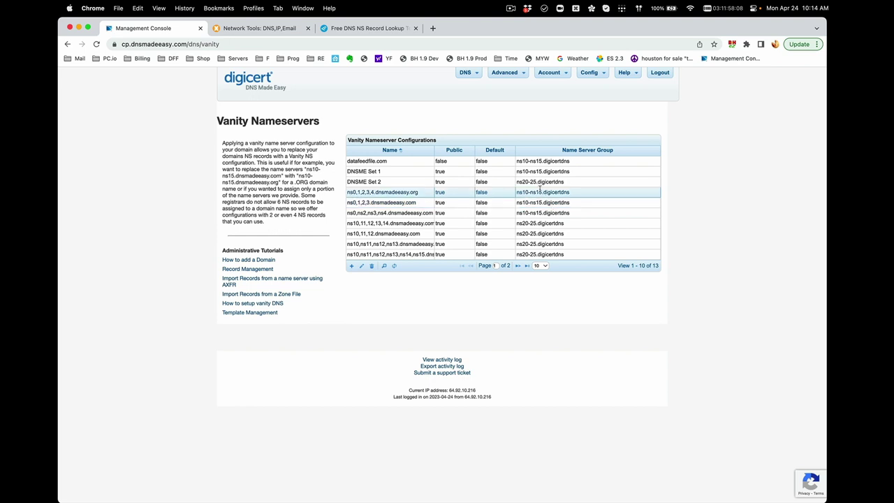
pyautogui.moveTo(570, 193); pyautogui.dragTo(517, 193)
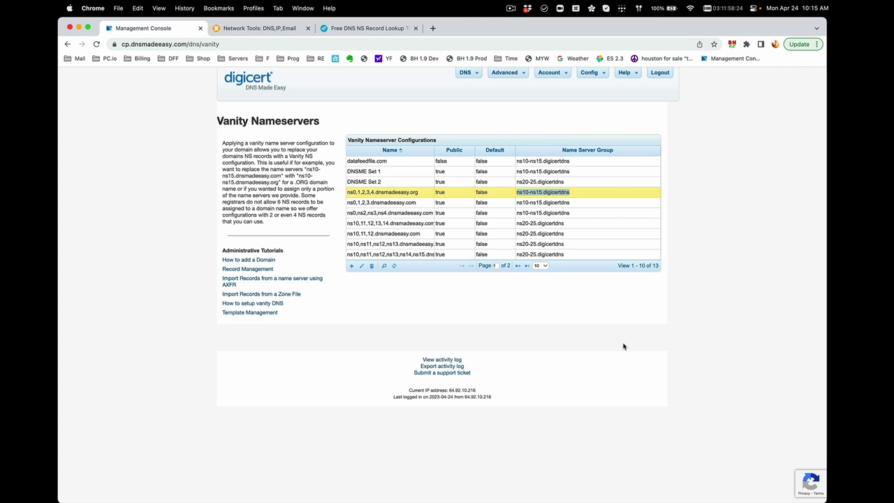
# - Highlight REQUEST DELEGATION in the note and bring the Cogent delegation email screenshot into view
pyautogui.press('super+Tab')
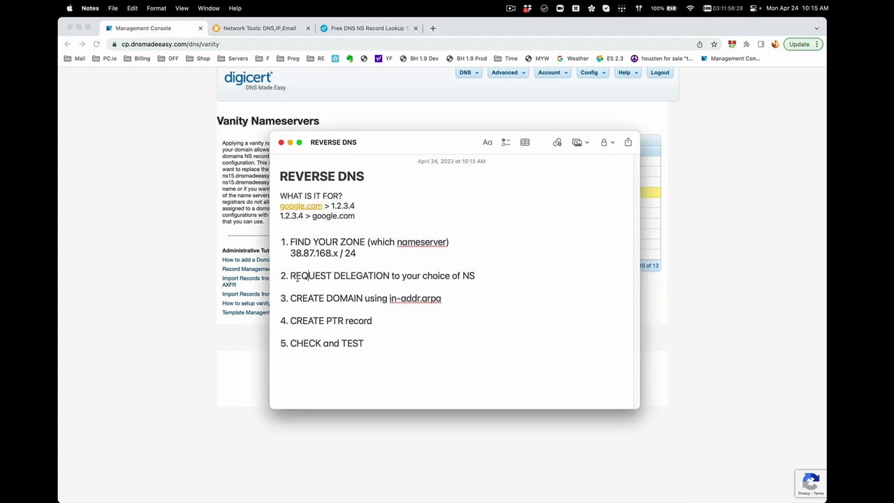
pyautogui.moveTo(291, 275); pyautogui.dragTo(391, 274)
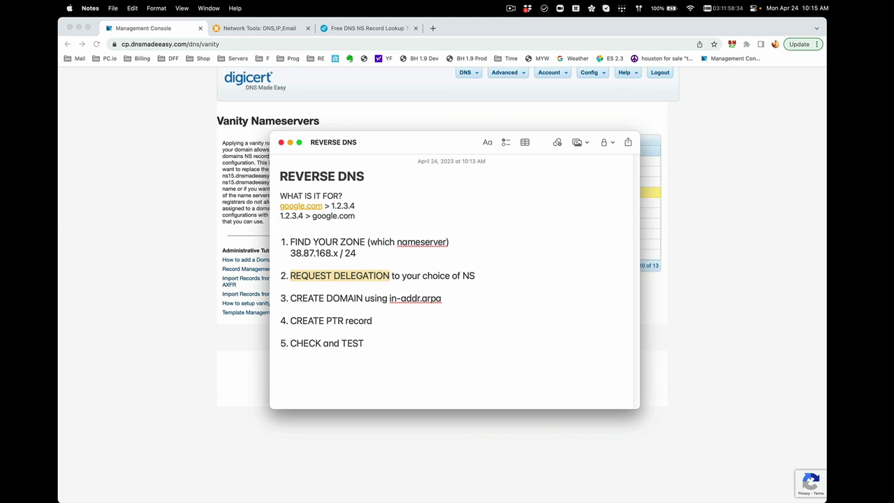
pyautogui.moveTo(893, 29); pyautogui.dragTo(376, 53)
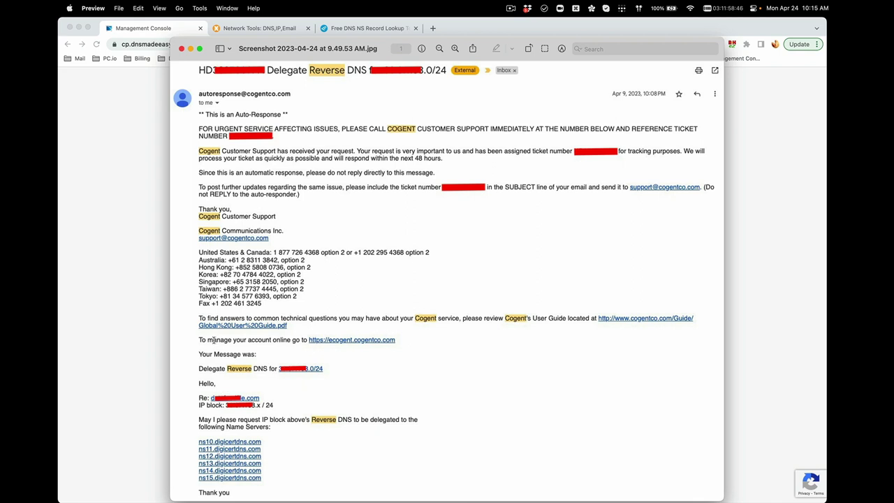
# - Highlight the original IP block request and ns10–ns13 digicertdns name servers, then move the screenshot away
pyautogui.moveTo(200, 353); pyautogui.dragTo(309, 421)
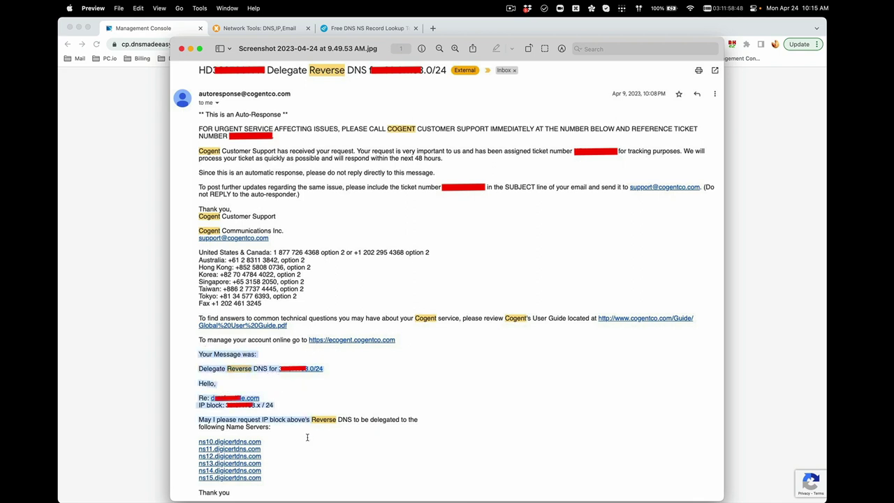
pyautogui.click(298, 386)
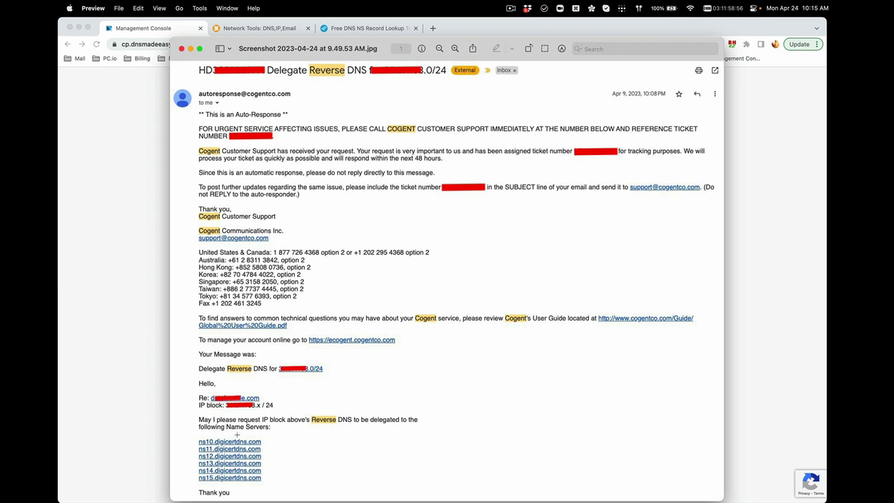
pyautogui.moveTo(198, 442); pyautogui.dragTo(270, 447)
pyautogui.click(289, 460)
pyautogui.moveTo(267, 464); pyautogui.dragTo(263, 435)
pyautogui.moveTo(244, 405); pyautogui.dragTo(271, 440)
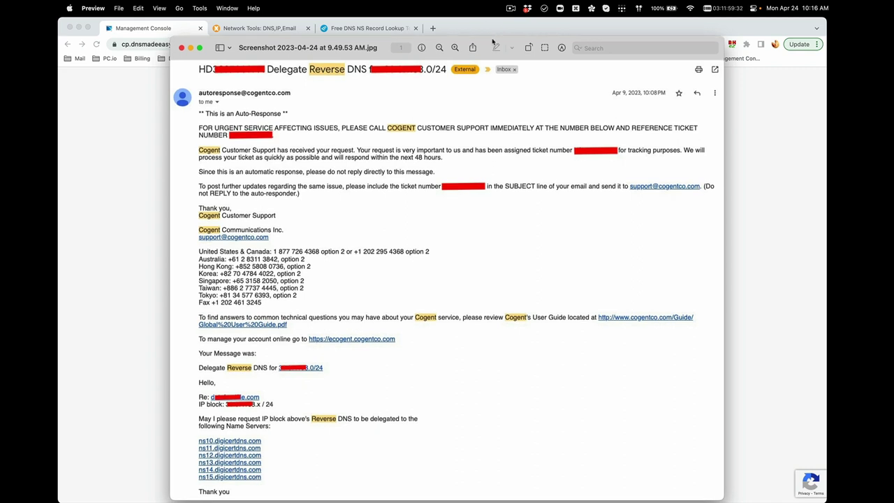
pyautogui.moveTo(492, 42); pyautogui.dragTo(893, 34)
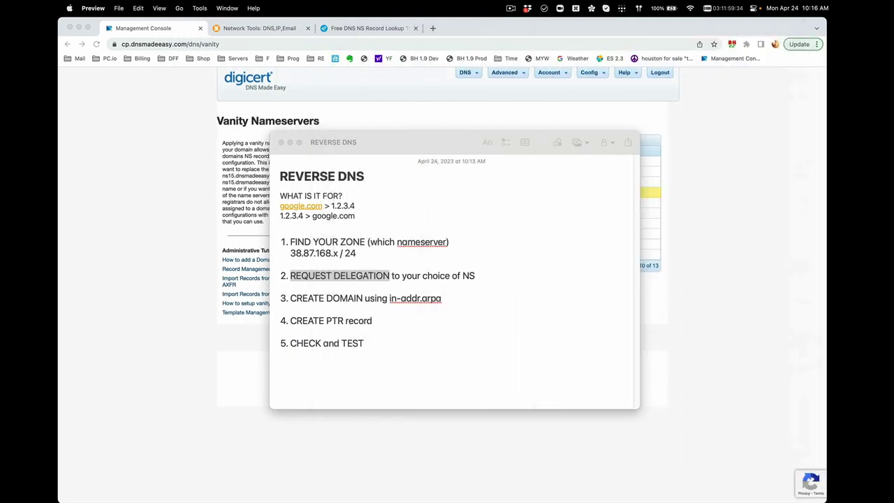
pyautogui.click(523, 266)
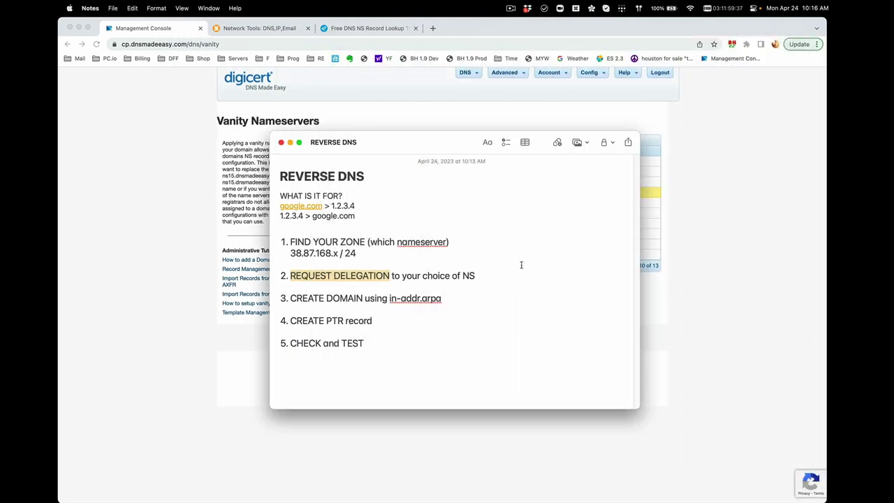
pyautogui.click(511, 304)
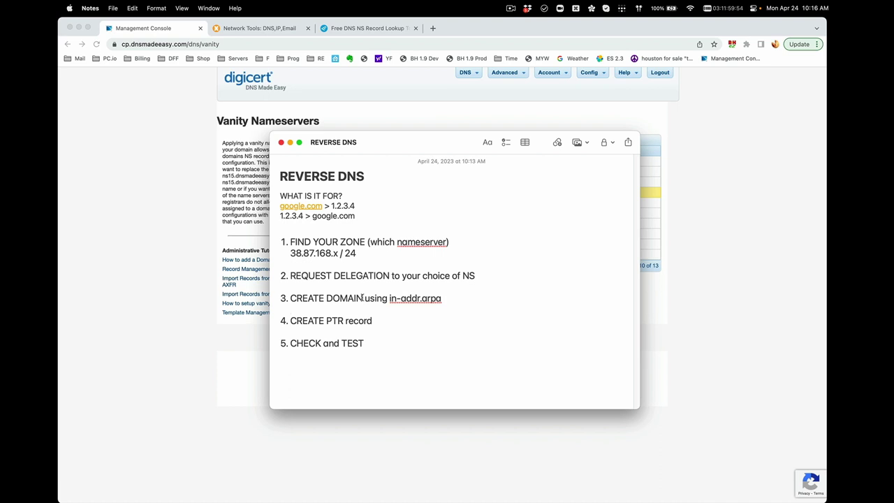
pyautogui.click(468, 74)
# - From Managed DNS, start Add Domains and enter 168.87.38.in-addr.arpa as the domain name
pyautogui.click(468, 84)
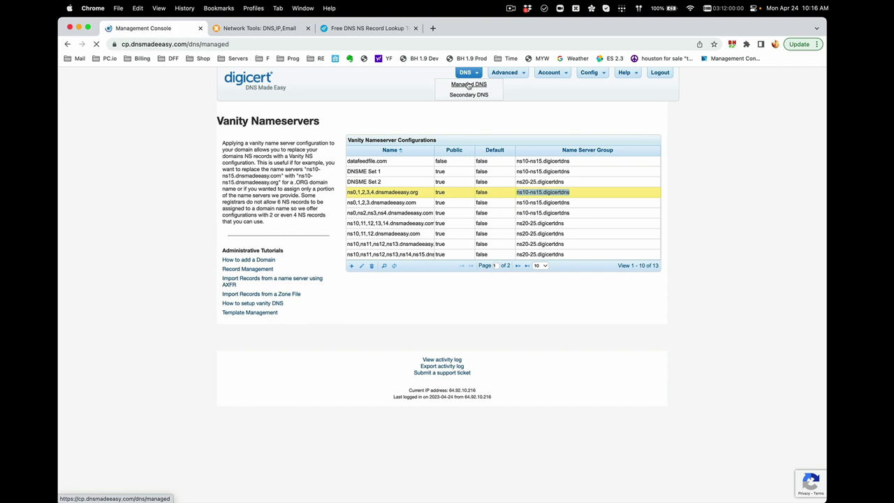
pyautogui.click(620, 118)
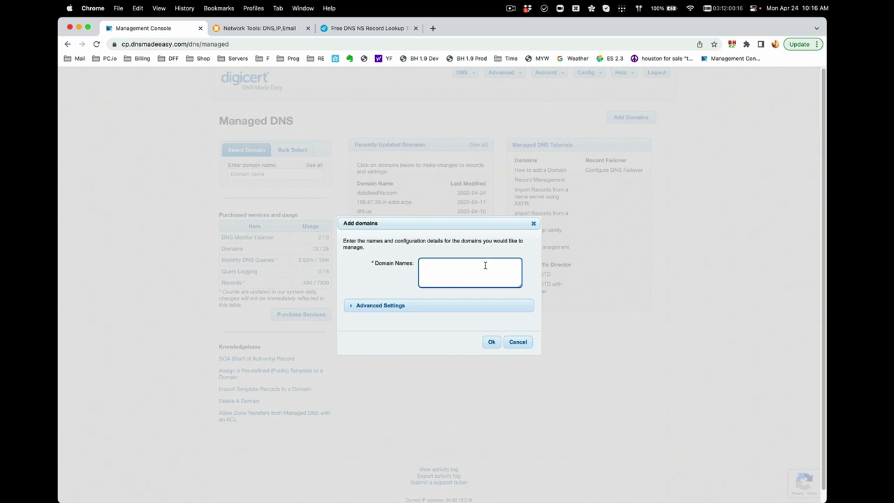
pyautogui.write('176')
pyautogui.press('BackSpace')
pyautogui.press('BackSpace')
pyautogui.write('67')
pyautogui.press('BackSpace')
pyautogui.press('BackSpace')
pyautogui.write('8.87.38')
pyautogui.write('.in-addr.arpa')
# - Highlight the in-addr.arpa suffix and reversed octets, then cancel without adding the domain
pyautogui.moveTo(486, 262); pyautogui.dragTo(445, 266)
pyautogui.moveTo(445, 263); pyautogui.dragTo(450, 281)
pyautogui.click(488, 264)
pyautogui.click(518, 342)
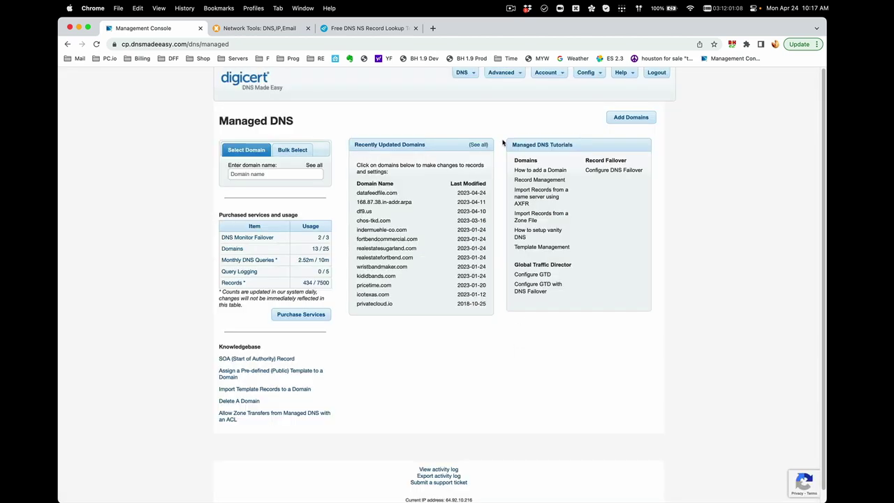
# - Open the 168.87.38.in-addr.arpa zone and review its ns10–ns15 system NS records and PTR 62
pyautogui.click(388, 203)
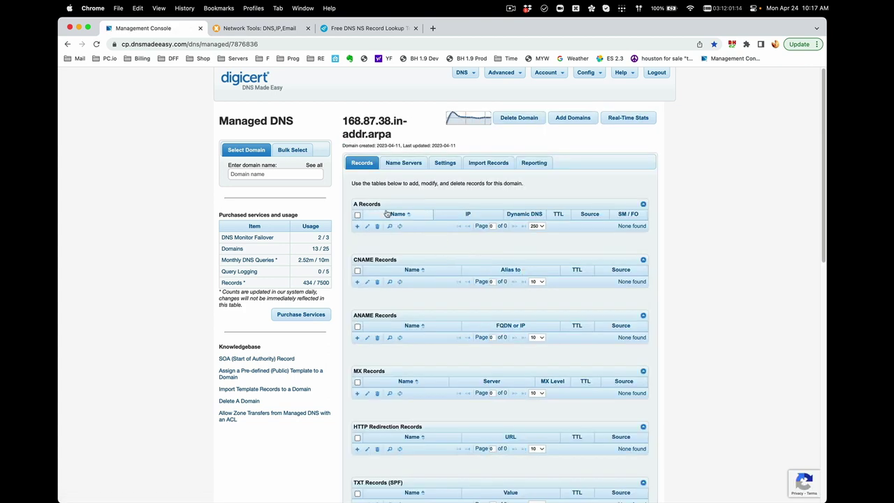
pyautogui.moveTo(396, 139); pyautogui.dragTo(338, 125)
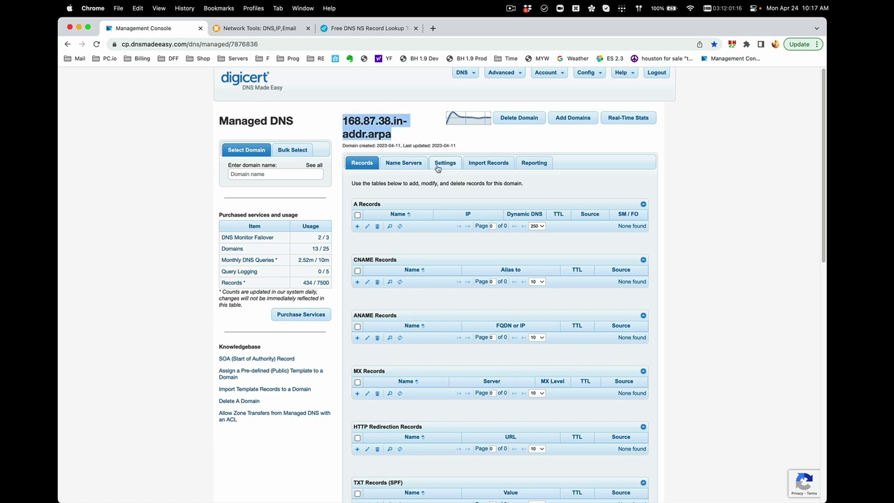
pyautogui.scroll(-3, 435, 167)
pyautogui.scroll(-8, 437, 165)
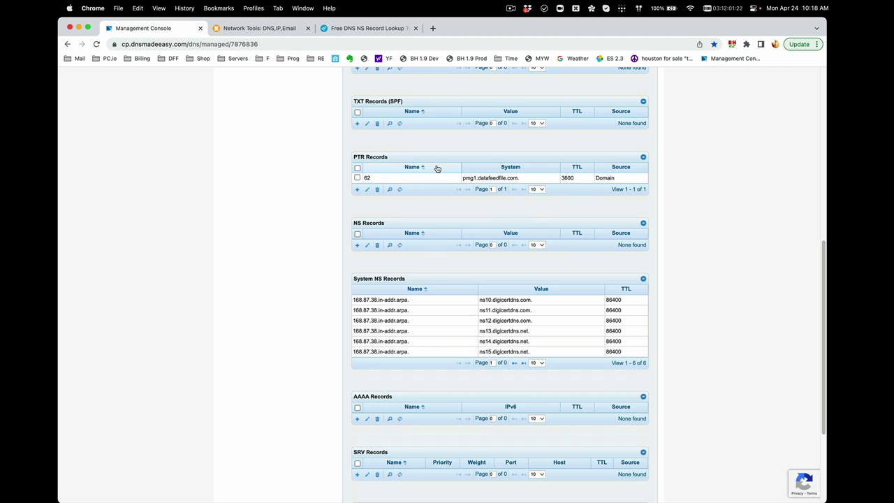
pyautogui.moveTo(349, 299); pyautogui.dragTo(646, 356)
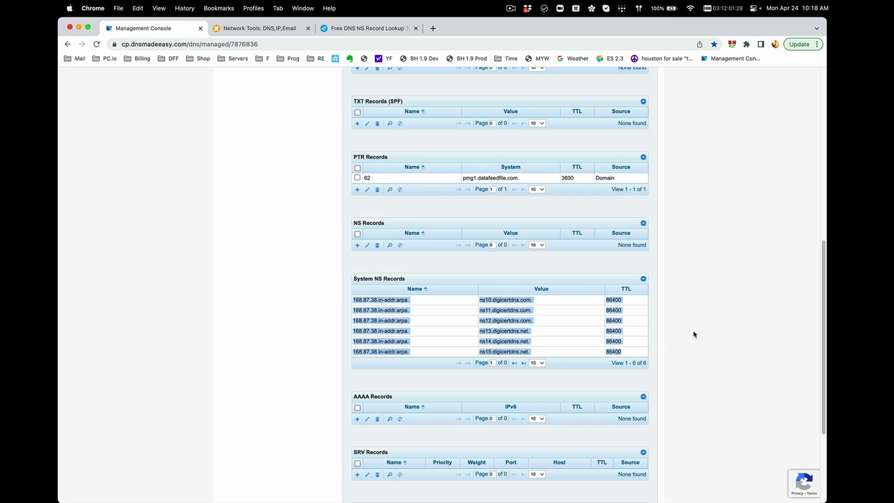
pyautogui.scroll(15, 535, 305)
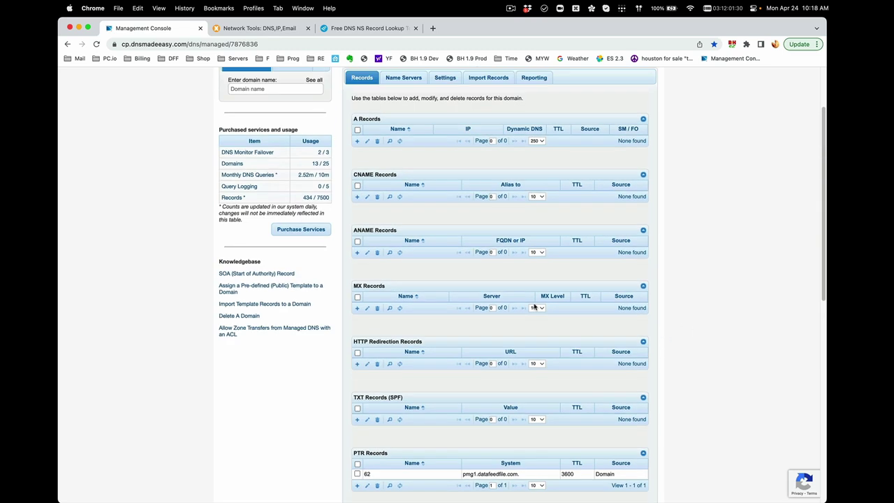
pyautogui.moveTo(342, 120); pyautogui.dragTo(386, 122)
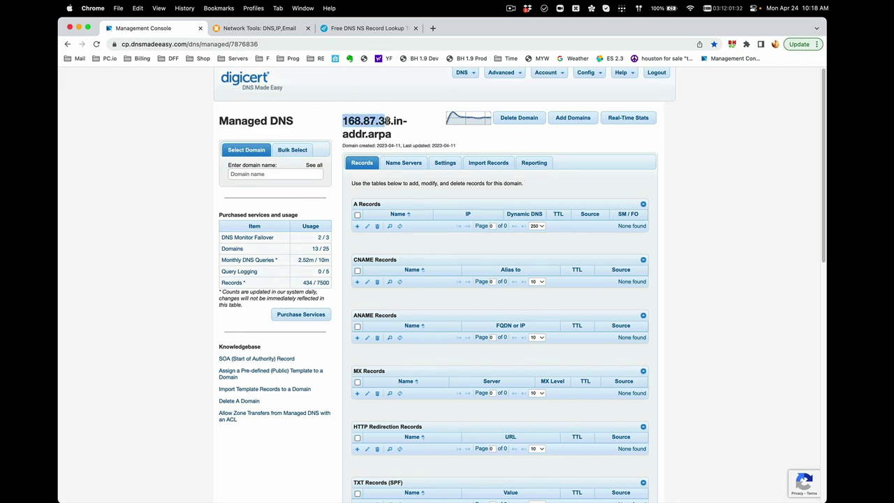
pyautogui.scroll(-15, 474, 218)
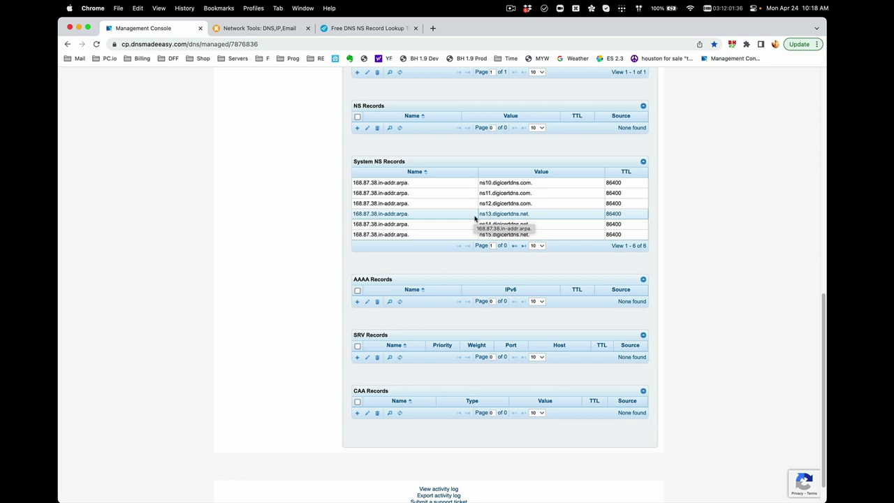
pyautogui.scroll(1, 475, 218)
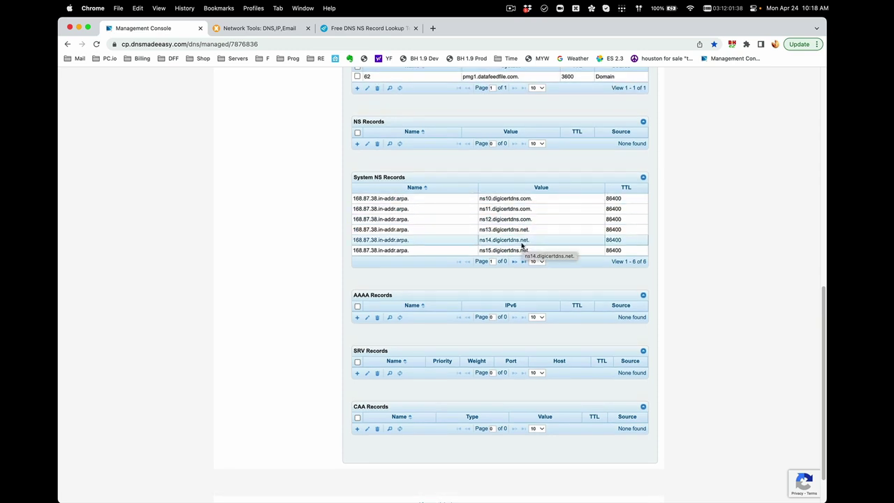
pyautogui.scroll(5, 521, 245)
pyautogui.scroll(1, 521, 244)
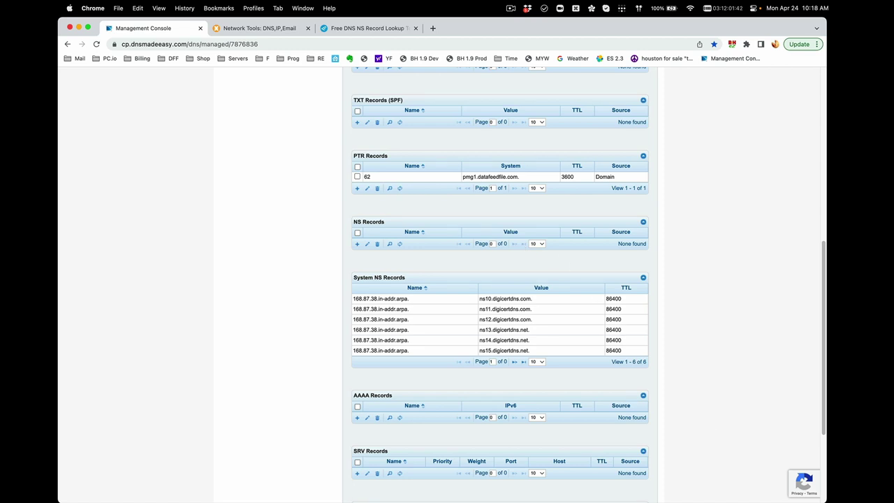
pyautogui.press('super+Tab')
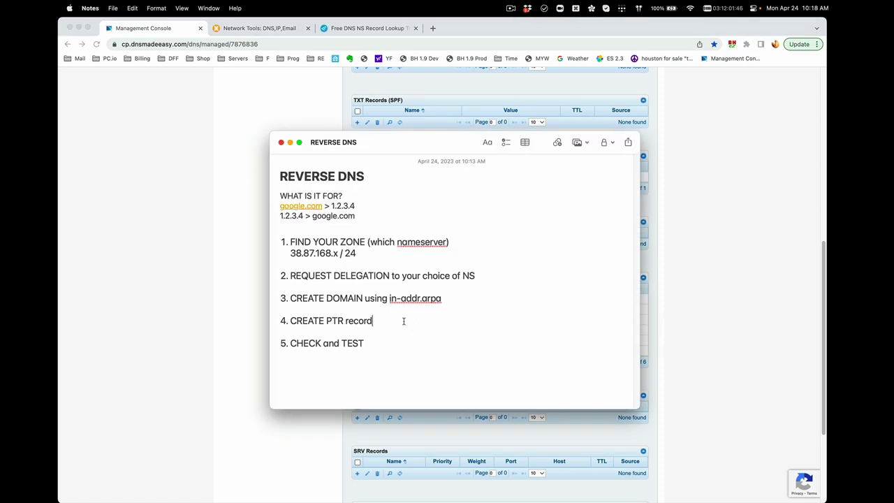
pyautogui.moveTo(392, 321); pyautogui.dragTo(289, 320)
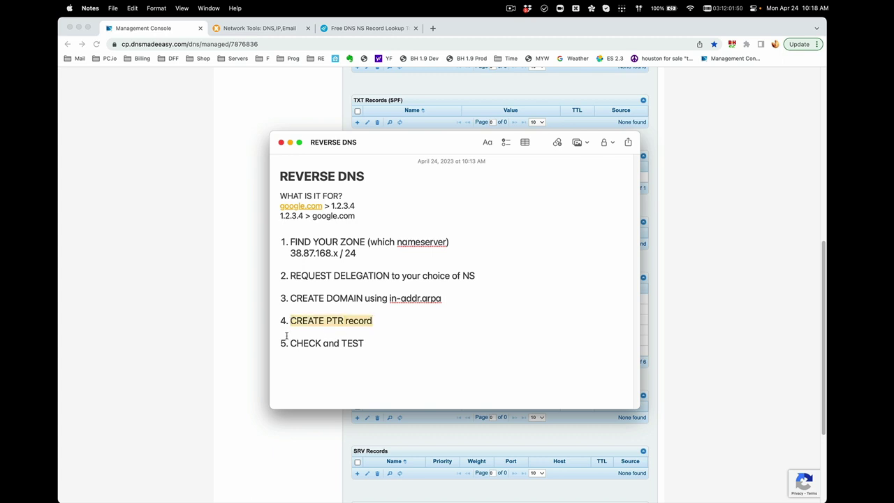
pyautogui.press('super+Tab')
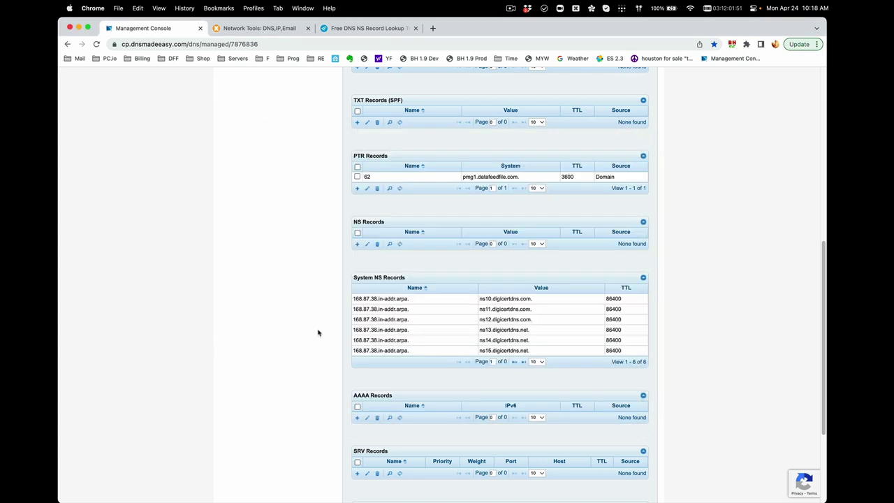
pyautogui.click(384, 177)
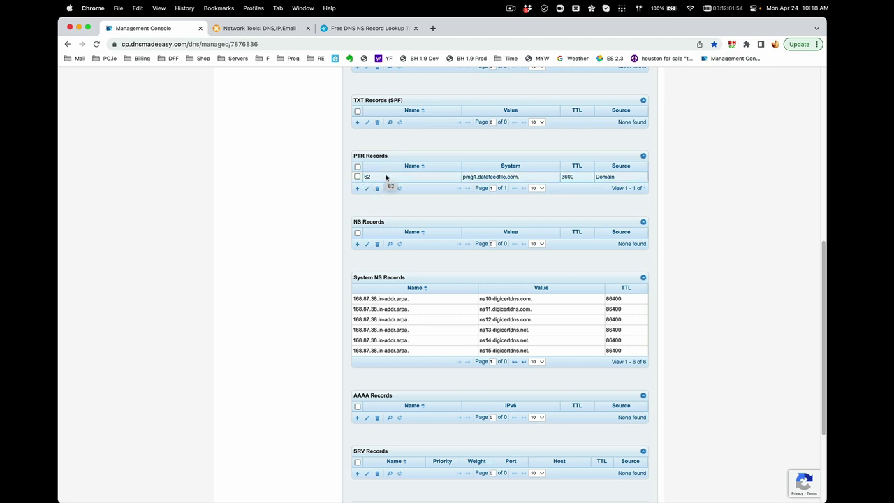
pyautogui.click(368, 188)
pyautogui.click(586, 216)
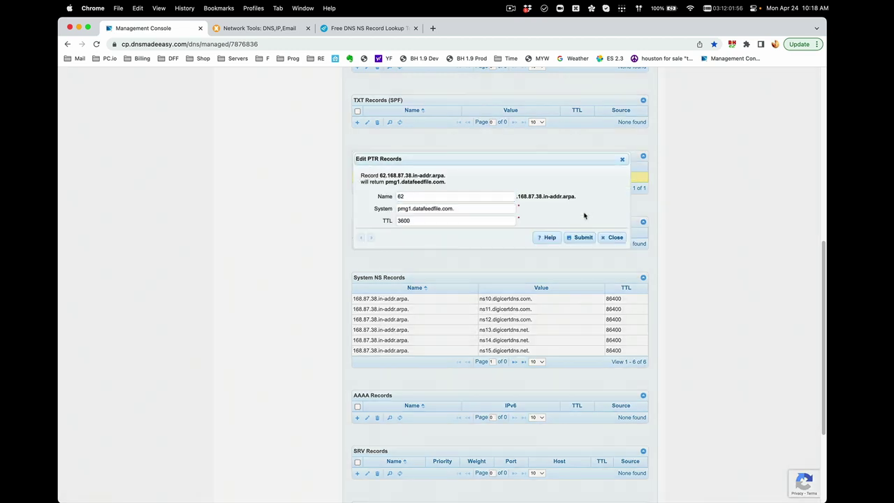
pyautogui.moveTo(477, 197); pyautogui.dragTo(381, 197)
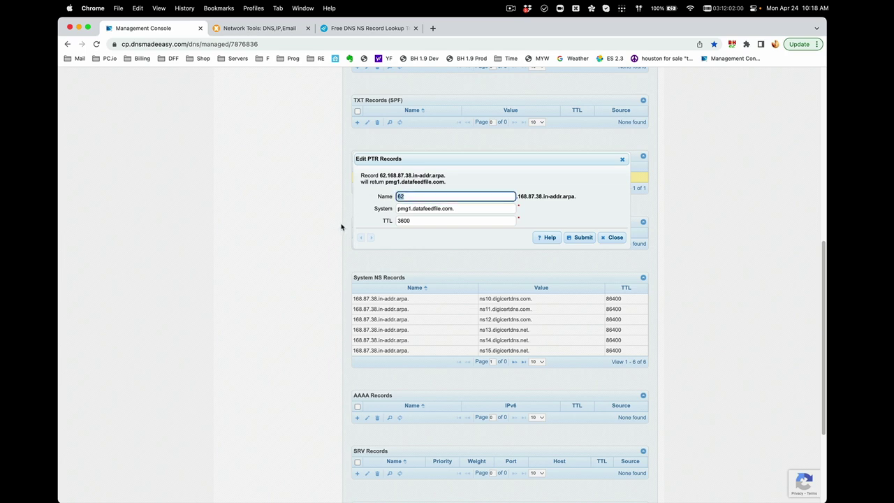
pyautogui.tripleClick(479, 208)
pyautogui.click(563, 224)
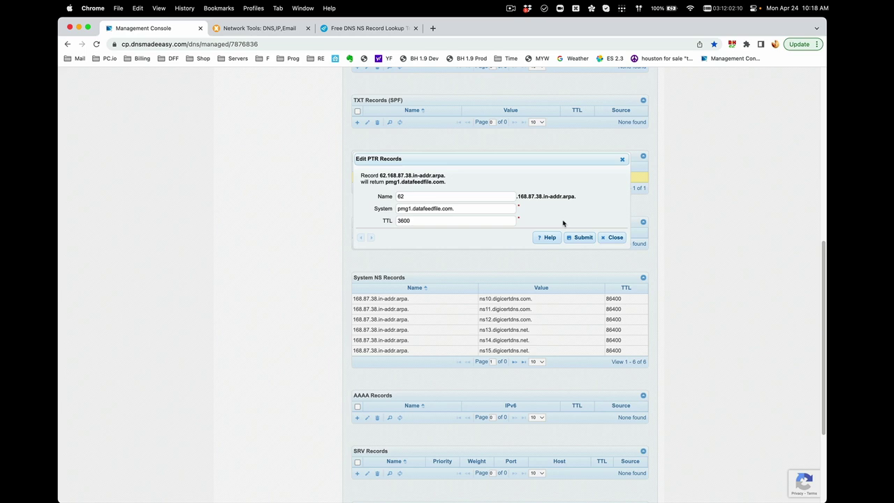
pyautogui.click(472, 220)
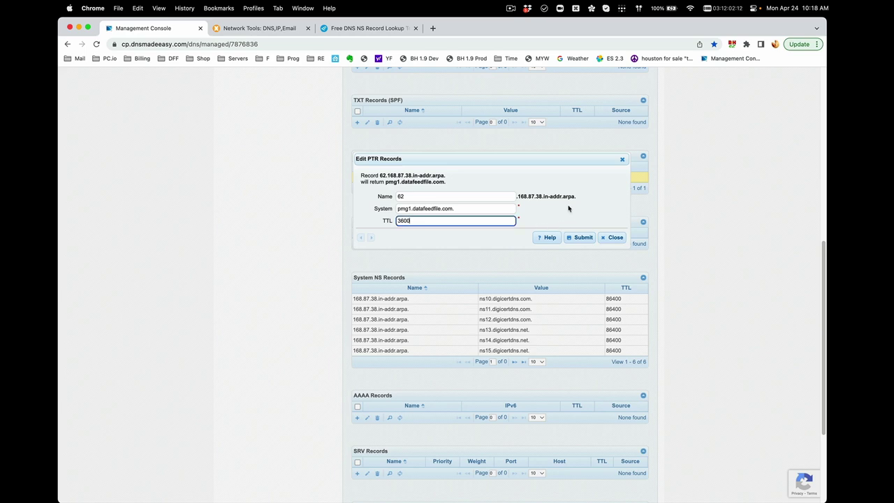
pyautogui.click(569, 209)
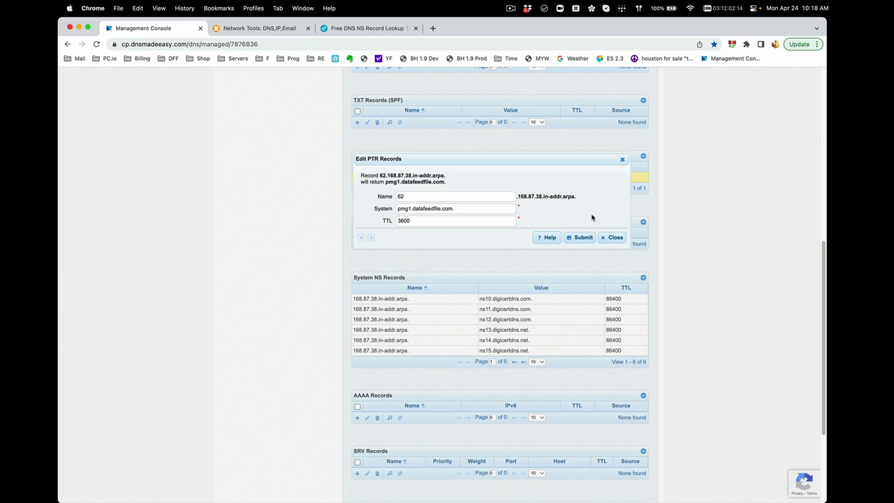
pyautogui.click(622, 161)
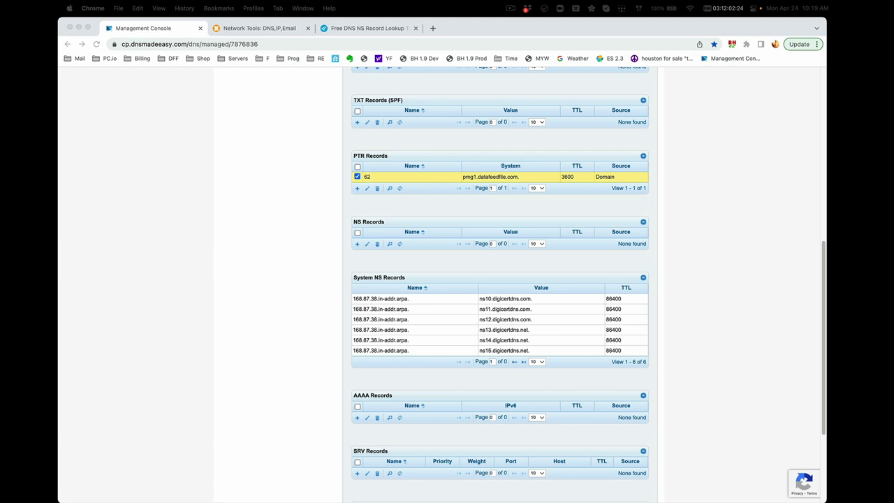
# - Highlight CHECK and TEST, REQUEST DELEGATION, CREATE DOMAIN using in-addr.arpa, and CREATE PTR record in turn
pyautogui.press('super+Tab')
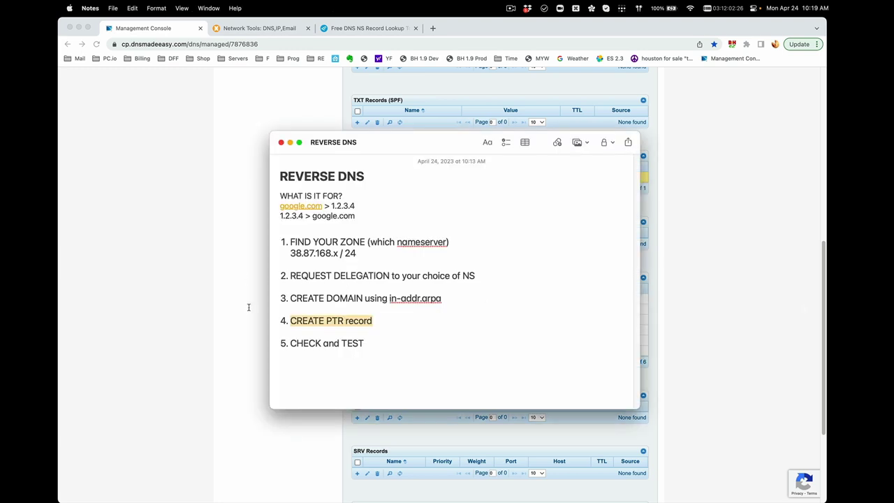
pyautogui.click(296, 353)
pyautogui.tripleClick(407, 341)
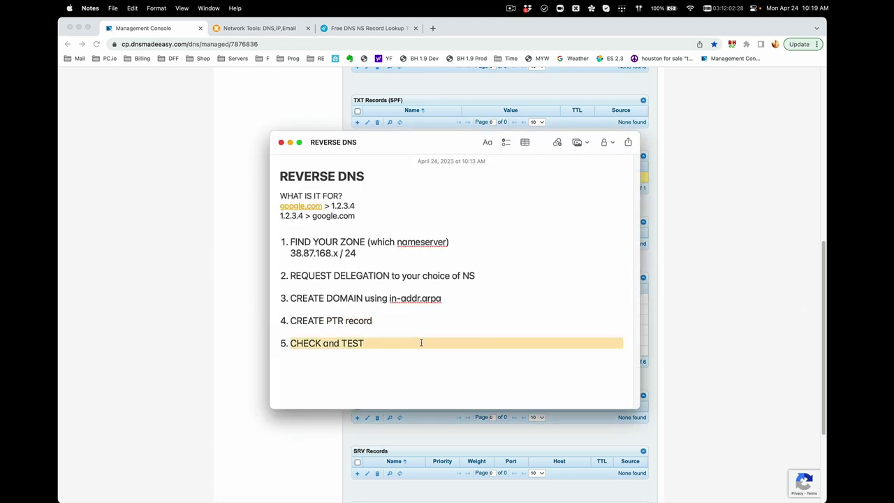
pyautogui.click(421, 342)
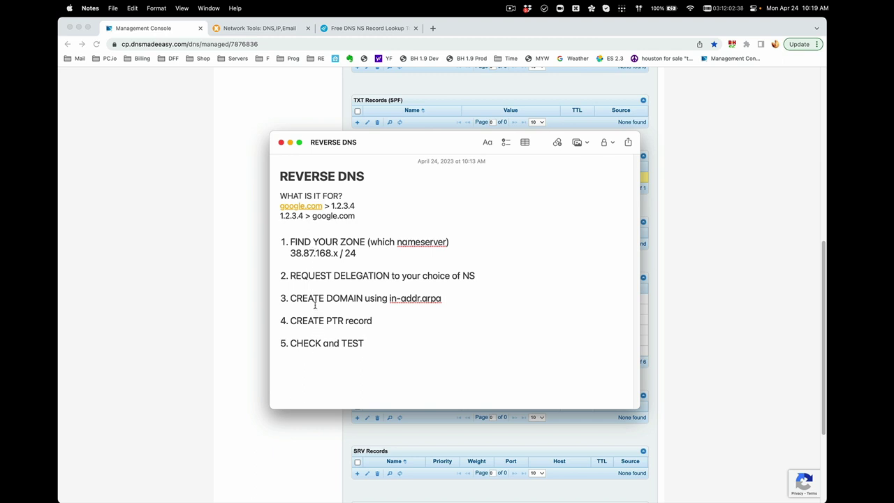
pyautogui.moveTo(320, 275); pyautogui.dragTo(402, 275)
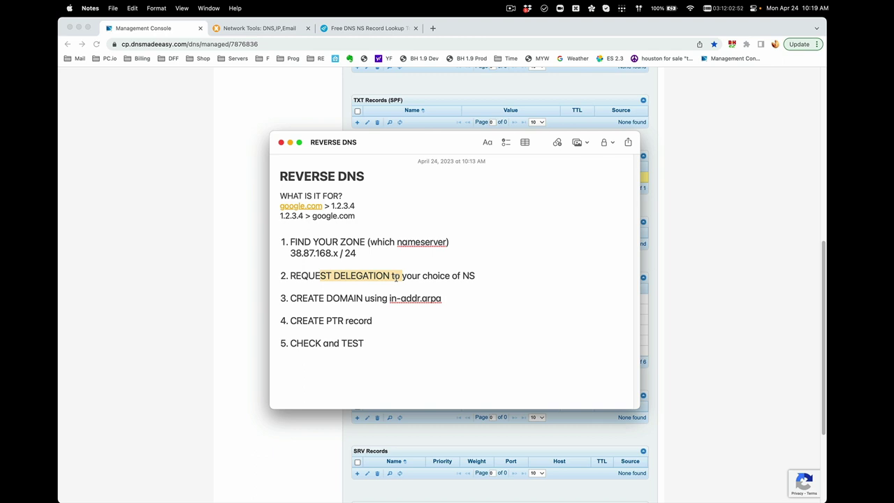
pyautogui.click(290, 307)
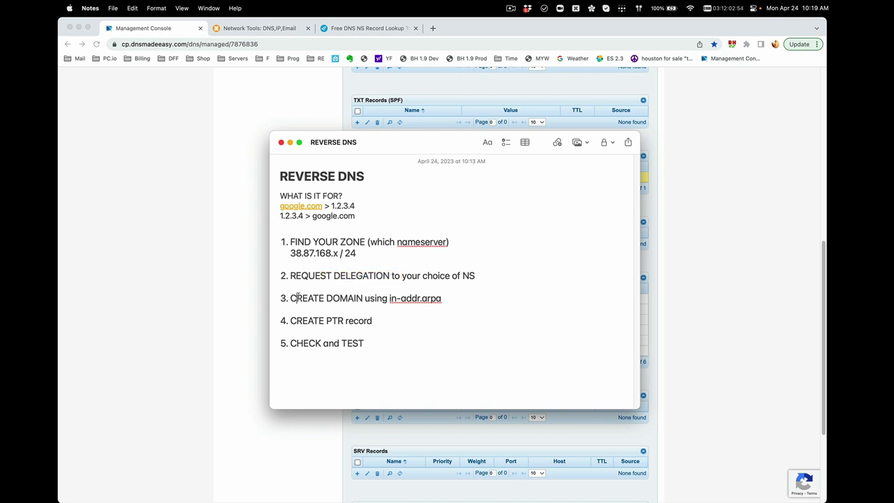
pyautogui.moveTo(296, 298); pyautogui.dragTo(439, 296)
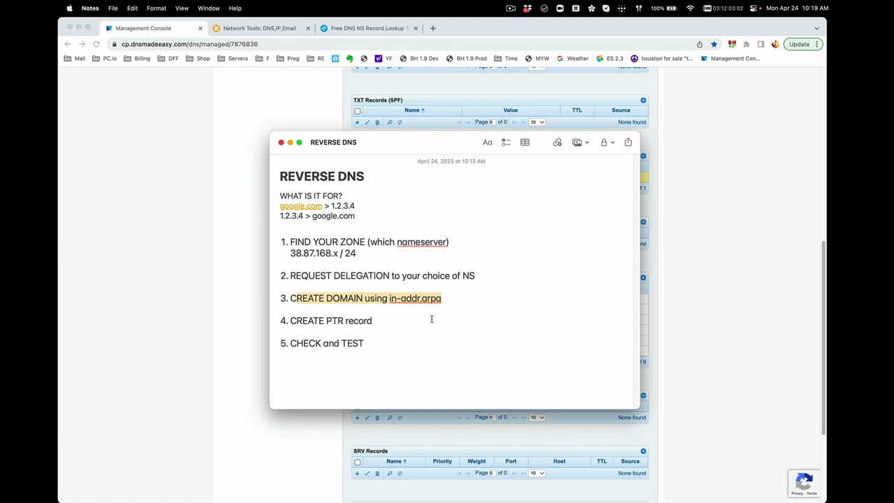
pyautogui.click(386, 322)
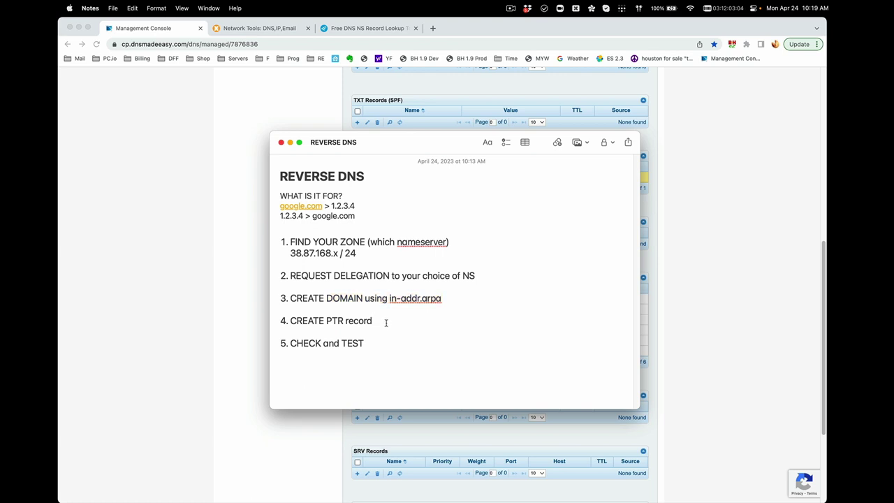
pyautogui.moveTo(386, 322); pyautogui.dragTo(294, 321)
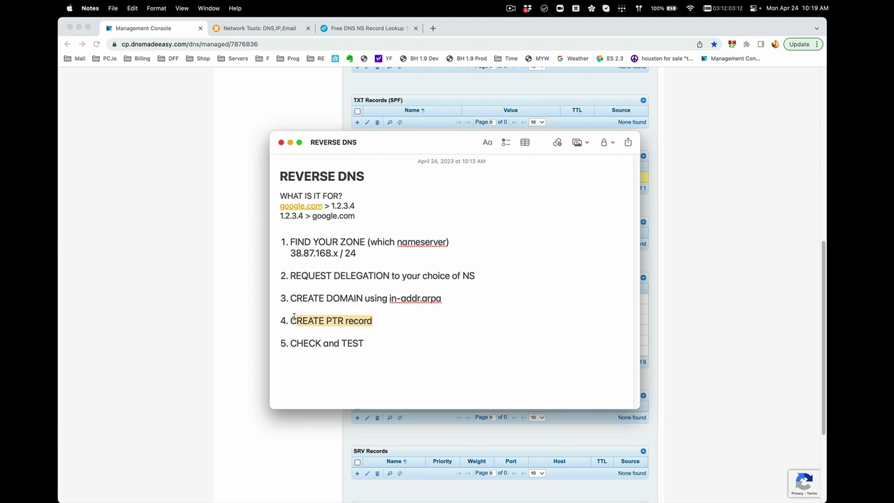
pyautogui.click(391, 325)
# - Run MxToolbox Reverse Lookup on 38.87.168.62 again for a fresh PTR result
pyautogui.click(271, 31)
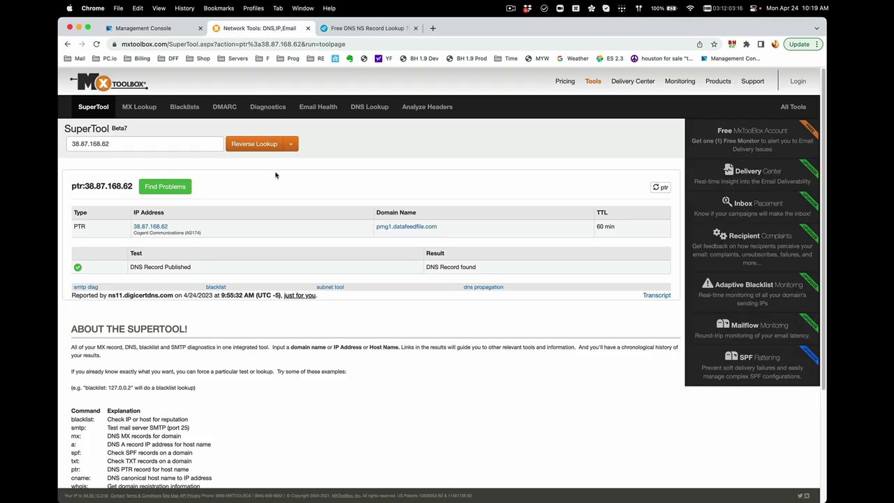
pyautogui.click(131, 144)
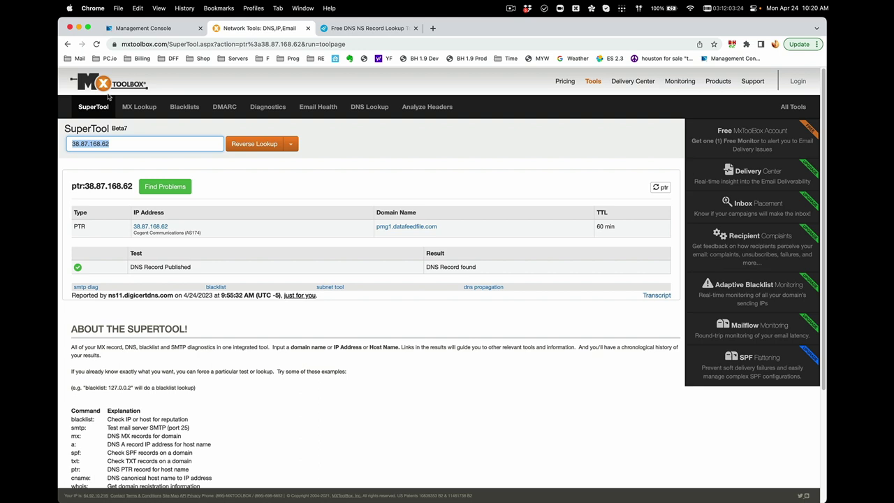
pyautogui.click(227, 166)
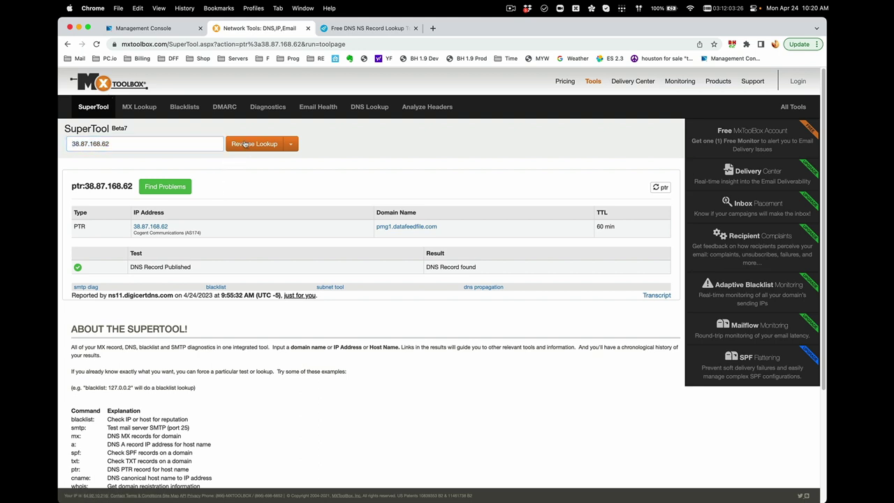
pyautogui.click(293, 147)
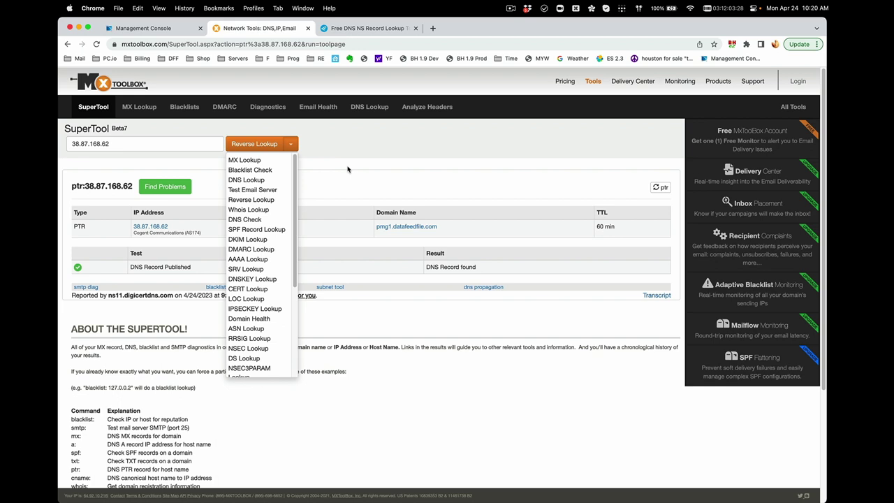
pyautogui.click(327, 156)
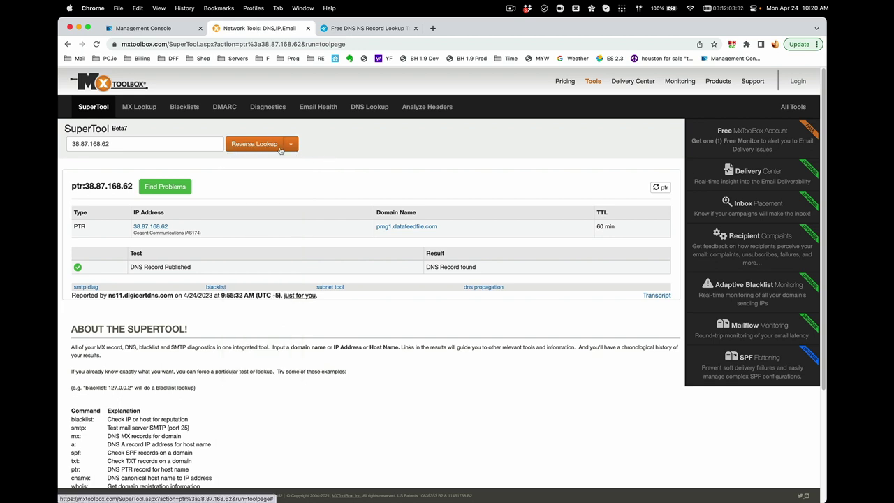
pyautogui.click(280, 150)
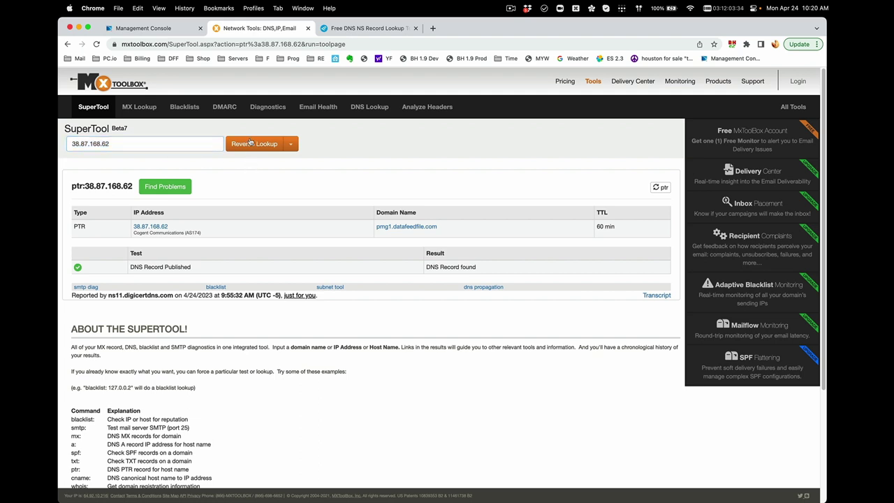
pyautogui.click(250, 143)
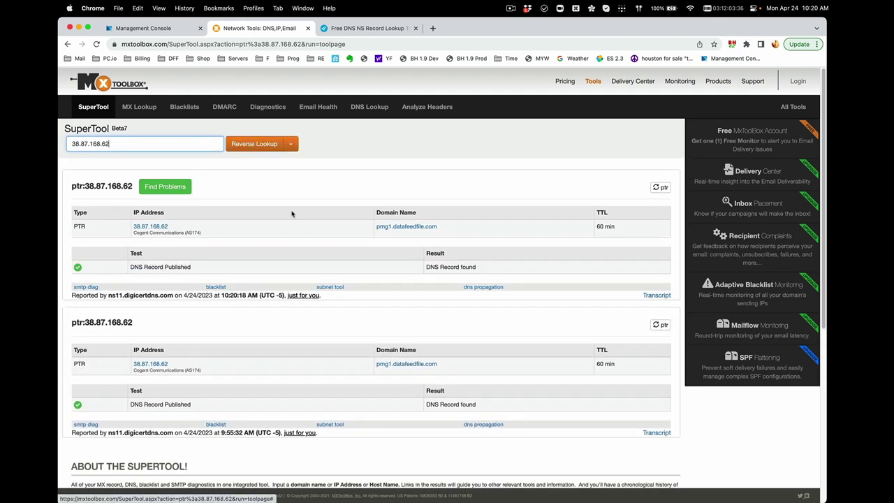
pyautogui.doubleClick(79, 227)
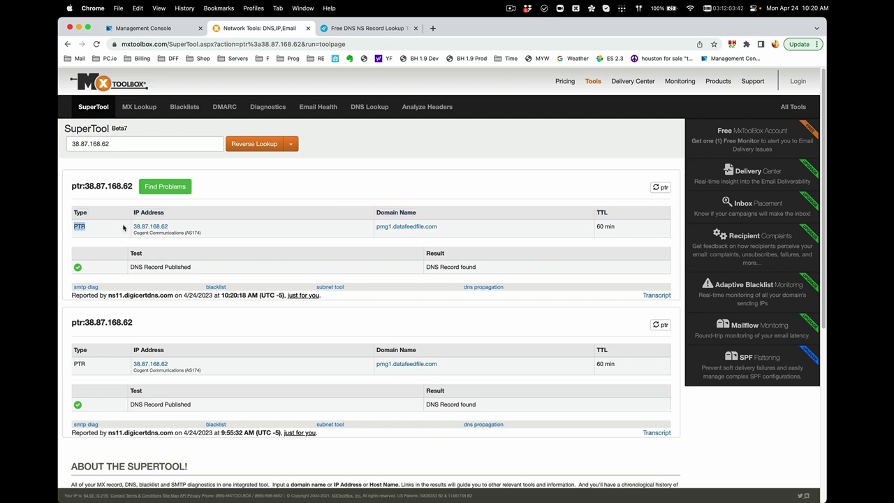
pyautogui.click(104, 143)
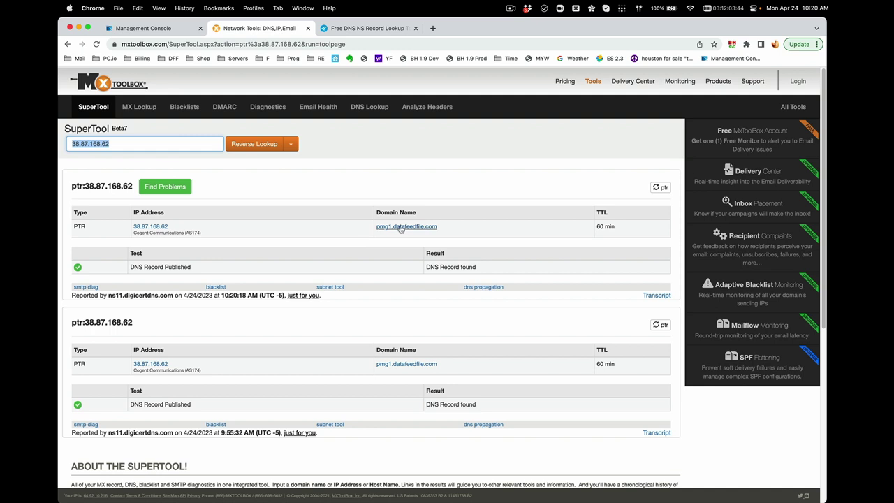